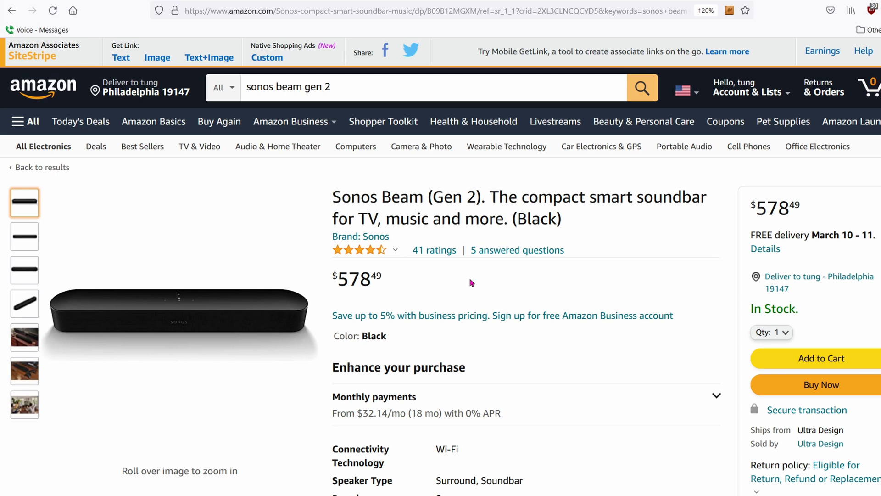
# Look over the Sonos Beam (Gen 2) Amazon listing's thumbnails, then return to the Home Assistant dashboard
pyautogui.moveTo(26, 311)
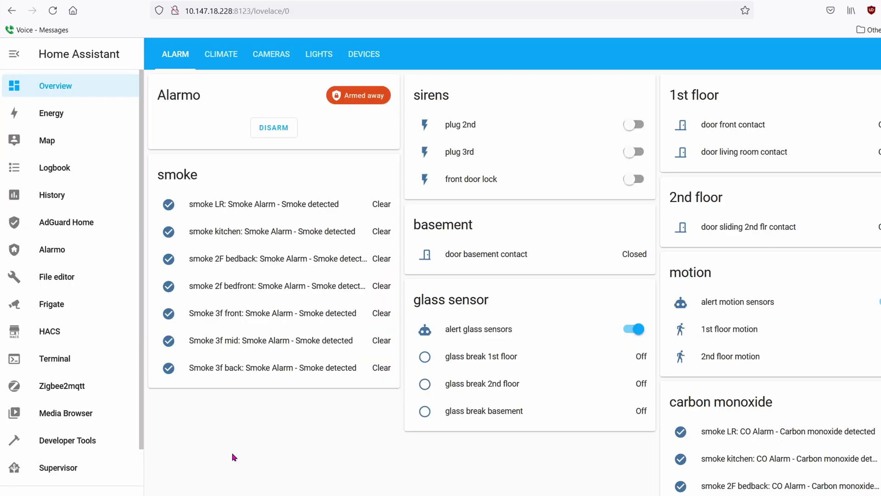
# Try adding the Sonos integration under Integrations and dismiss the 'already configured' notice
pyautogui.scroll(-1, 112, 417)
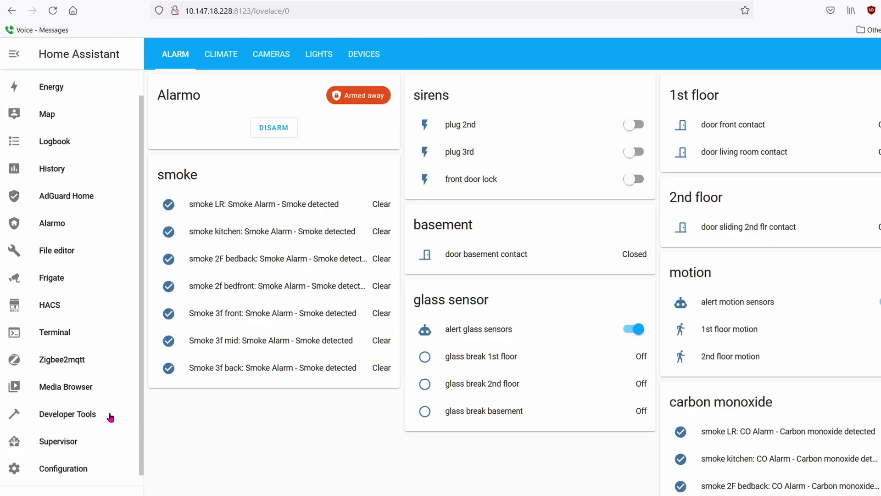
pyautogui.click(85, 465)
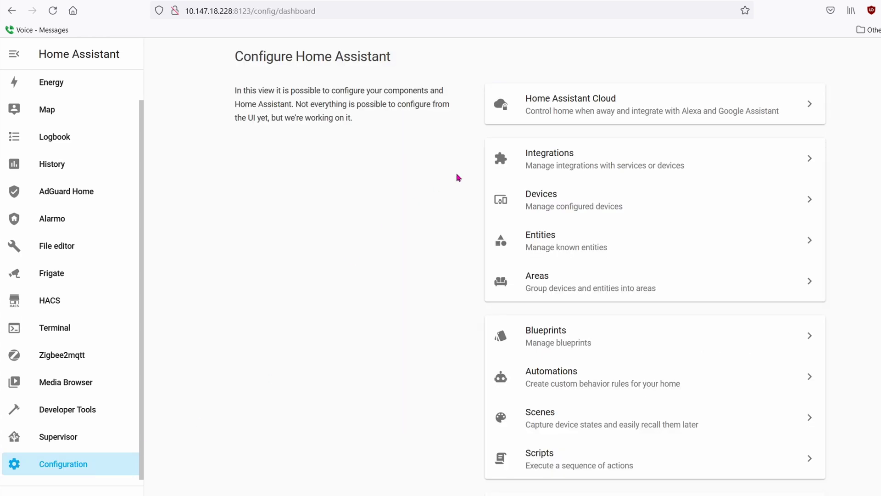
pyautogui.click(554, 159)
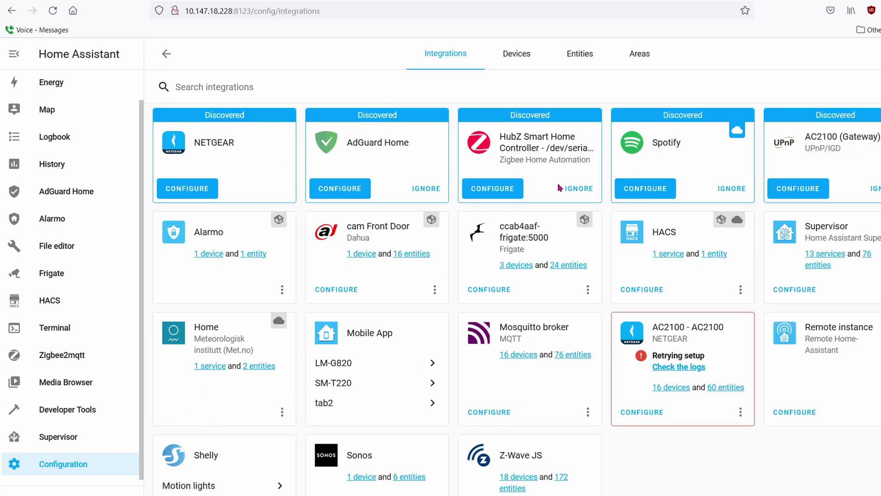
pyautogui.click(839, 482)
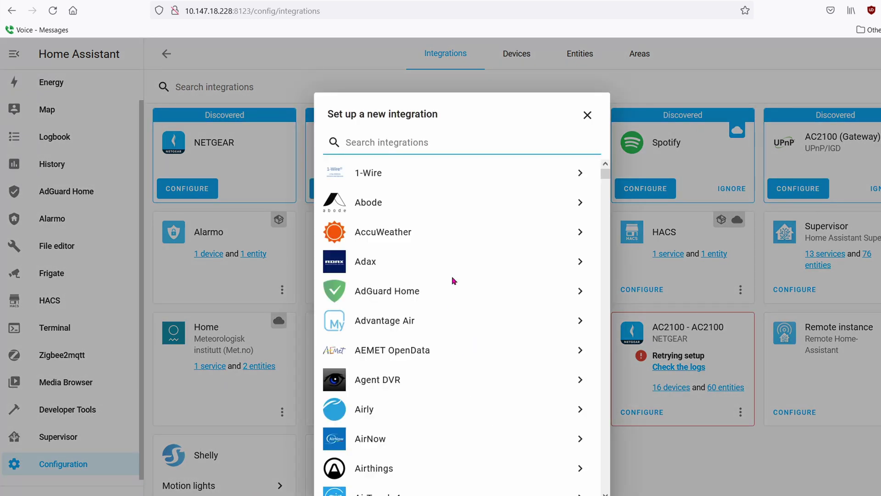
pyautogui.write('sonos')
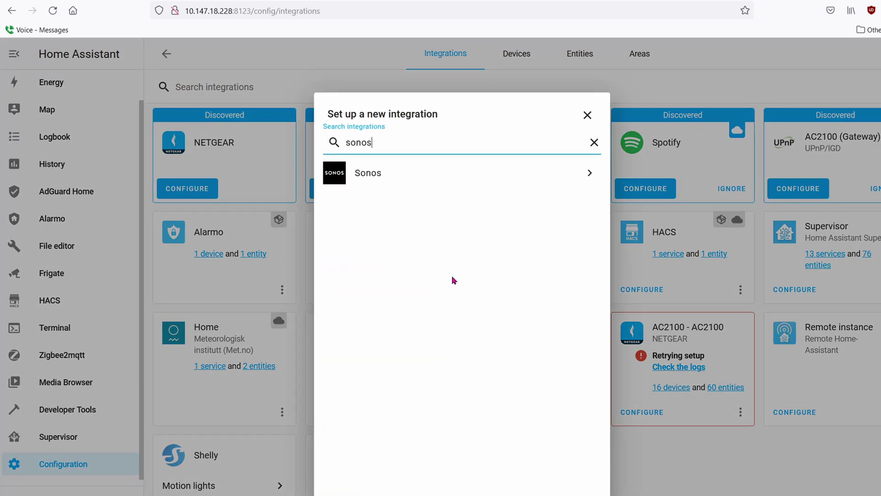
pyautogui.press('Return')
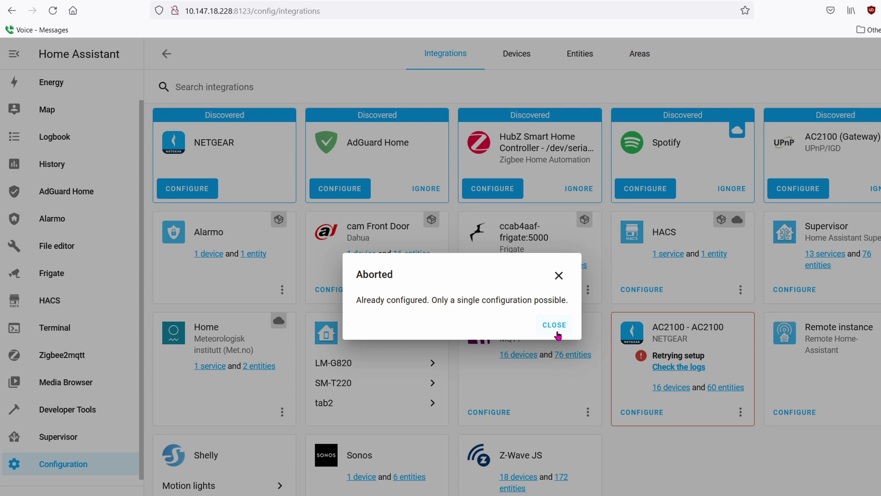
pyautogui.click(555, 326)
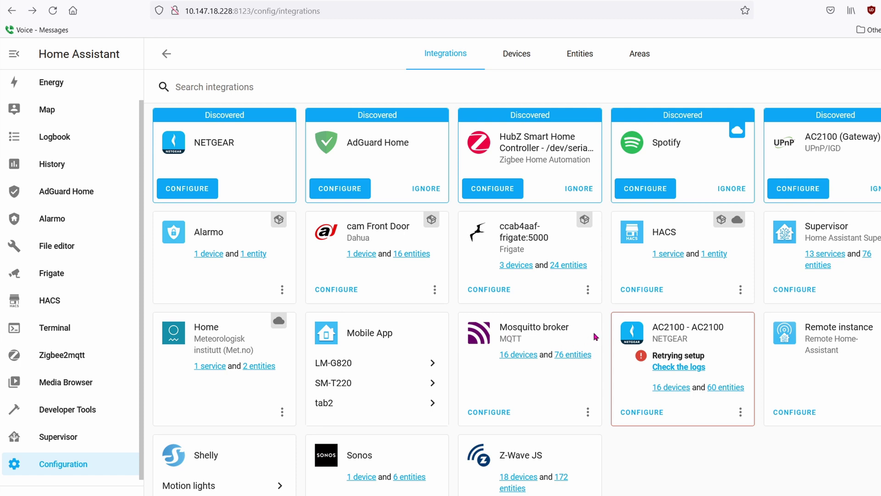
# View the Family Room Sonos Beam device page, then open configuration.yaml in the File editor
pyautogui.click(362, 477)
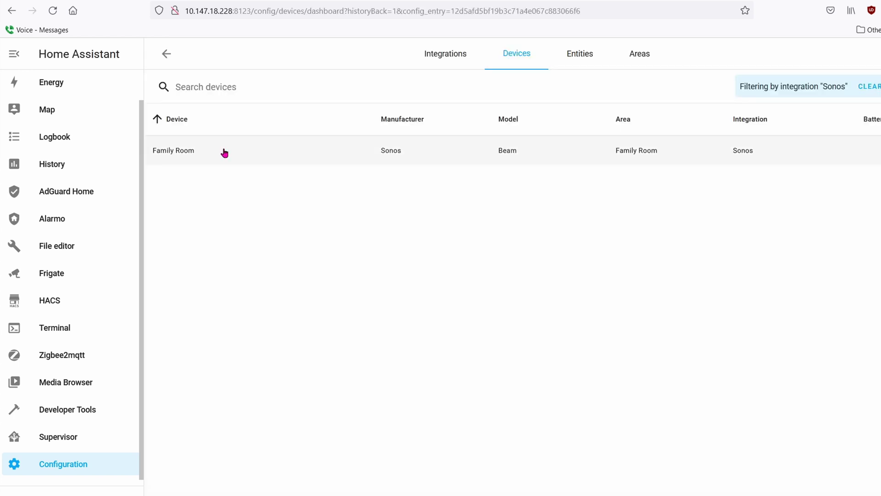
pyautogui.click(225, 152)
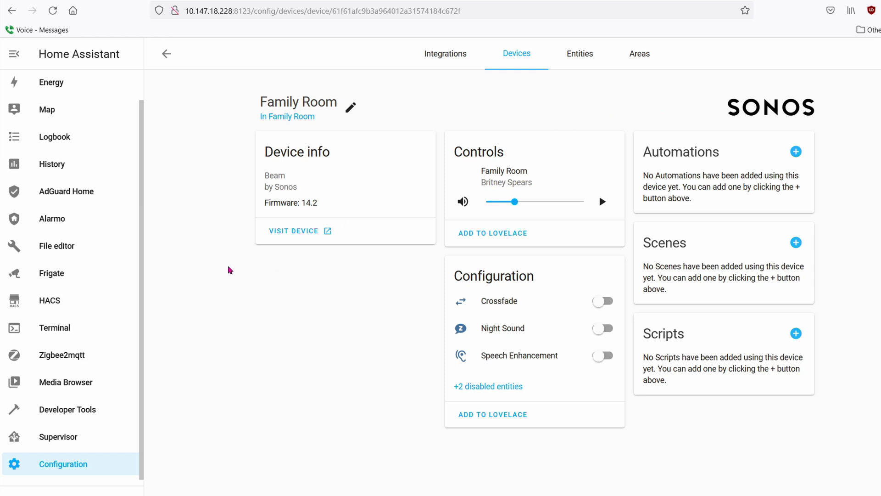
pyautogui.scroll(1, 119, 280)
pyautogui.click(67, 280)
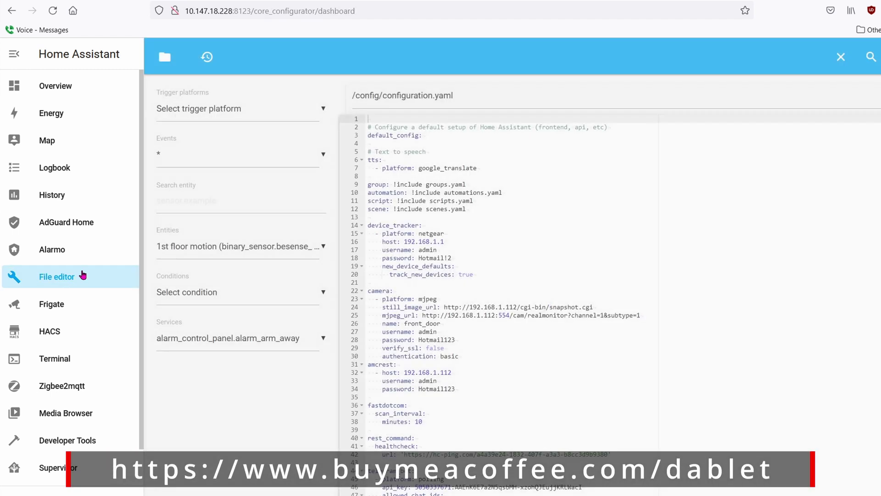
pyautogui.click(164, 59)
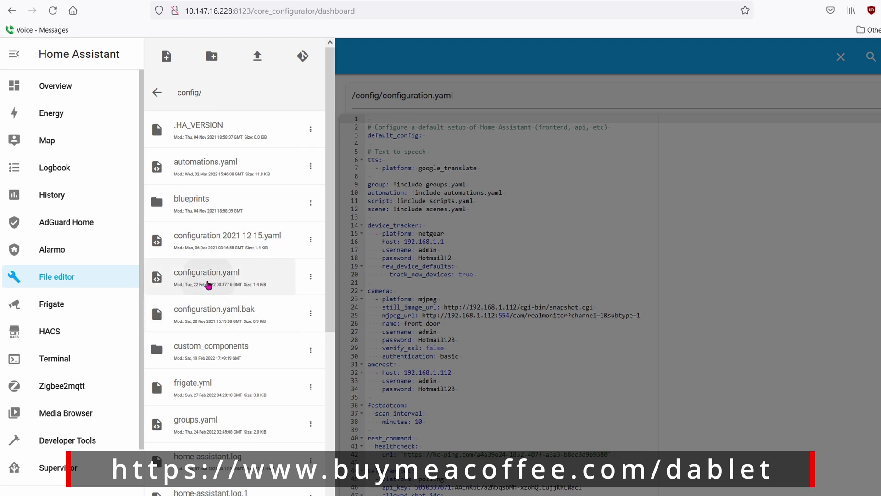
pyautogui.click(208, 285)
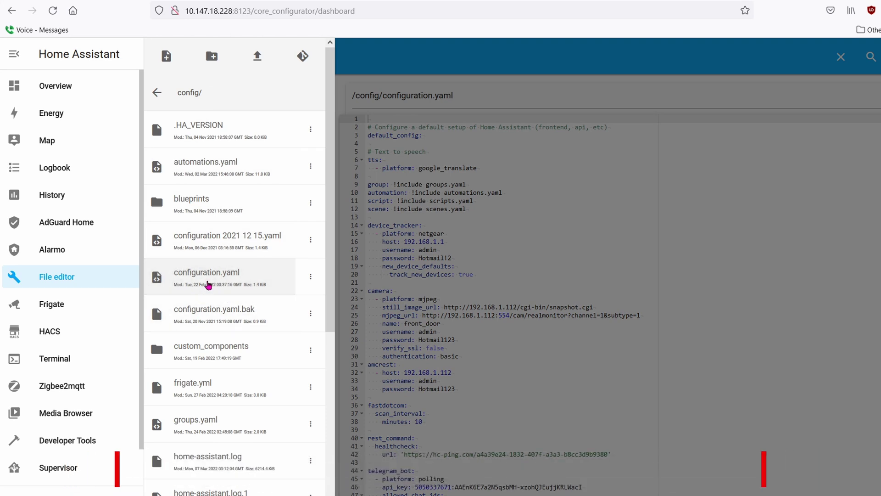
pyautogui.click(473, 293)
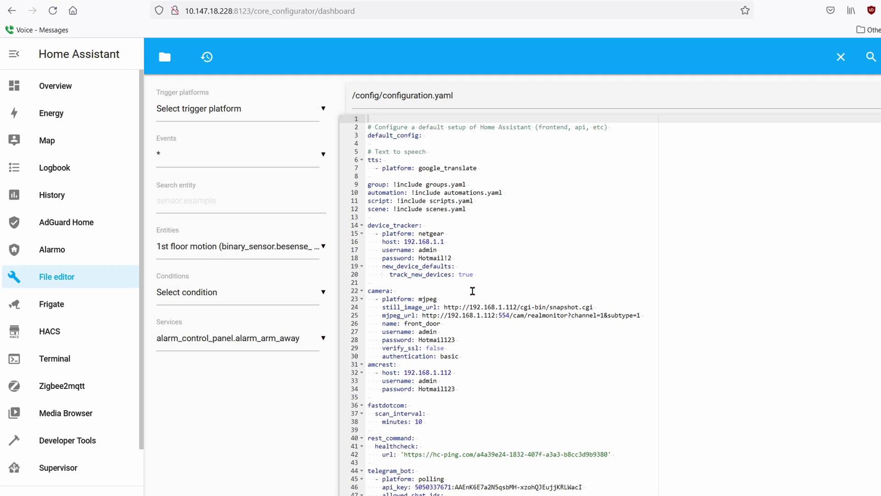
pyautogui.click(429, 156)
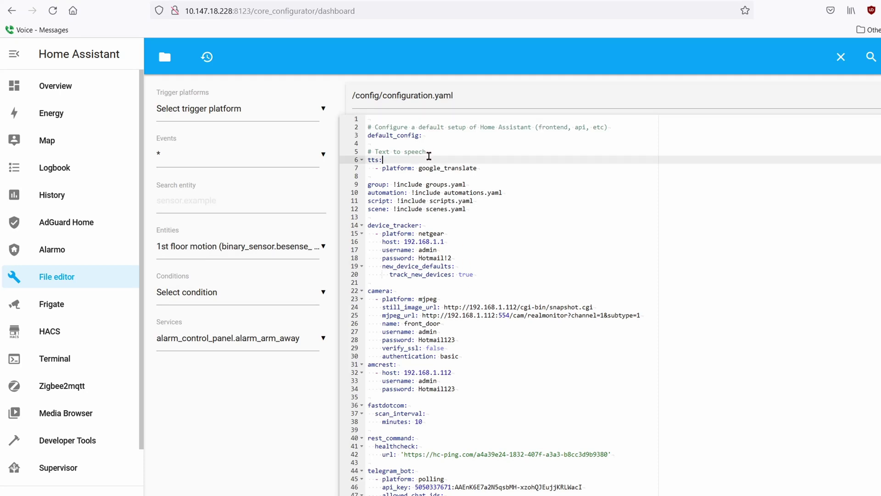
pyautogui.moveTo(478, 168); pyautogui.dragTo(320, 172)
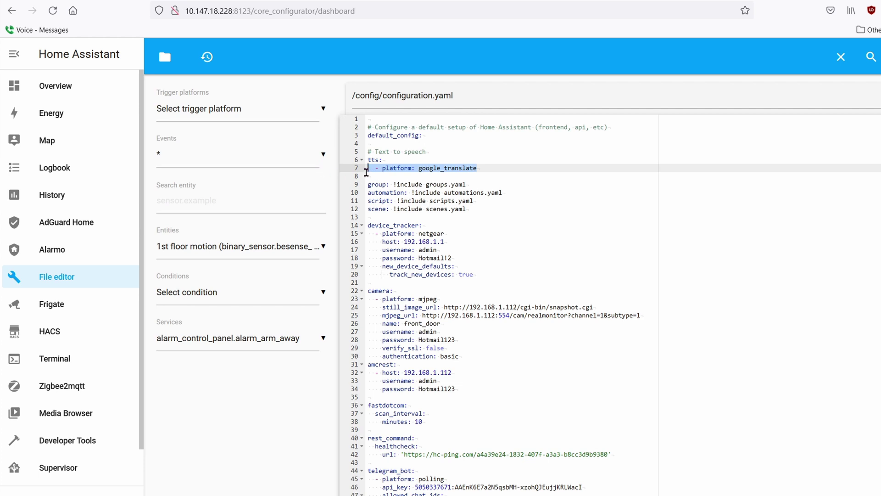
pyautogui.click(399, 159)
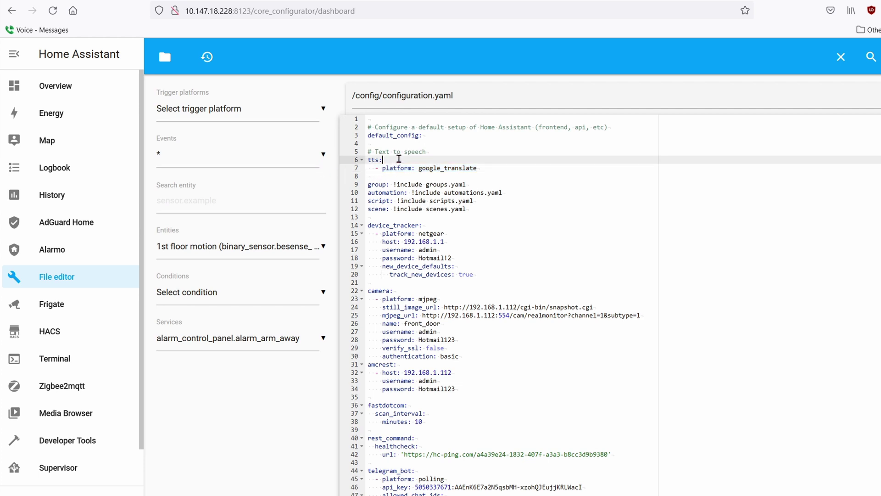
pyautogui.click(370, 174)
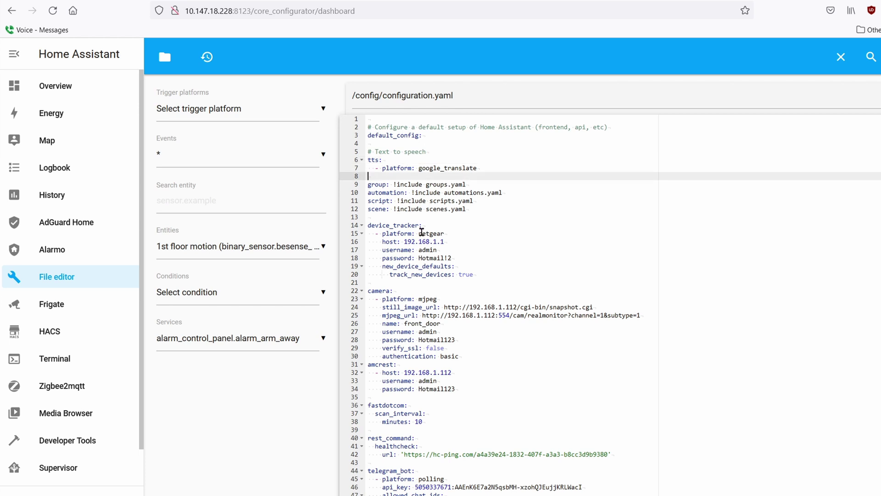
pyautogui.press('Up')
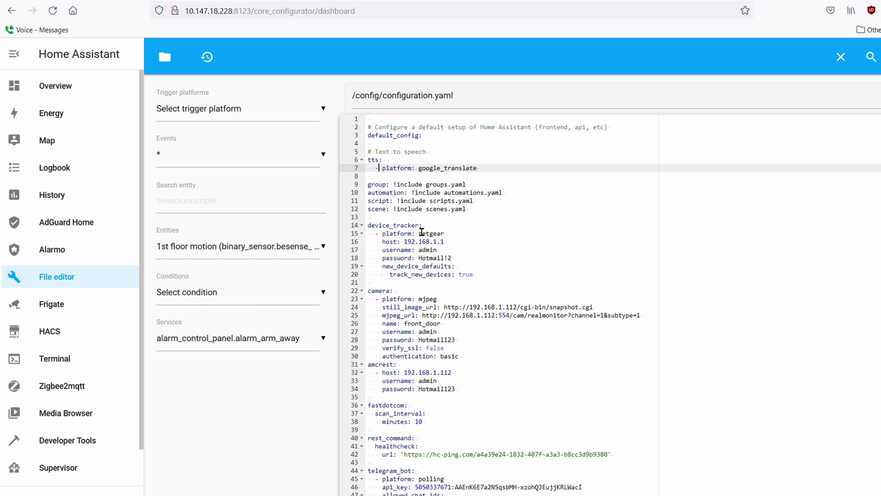
pyautogui.press('Right')
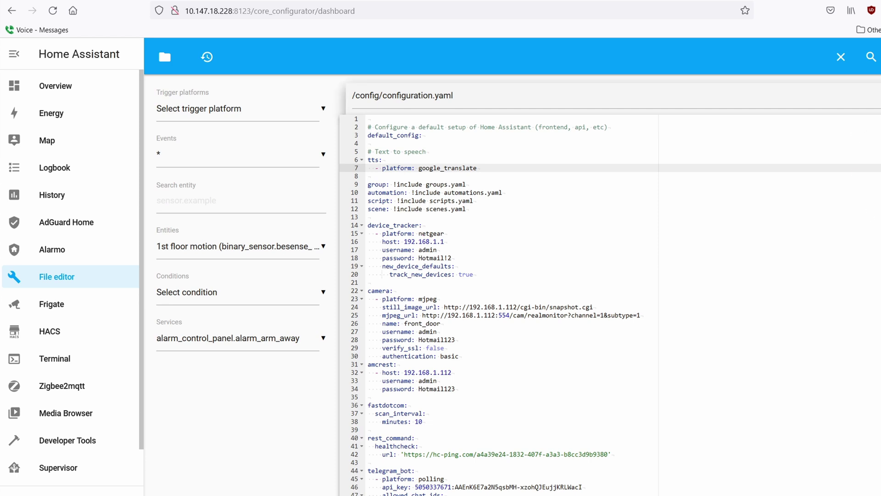
pyautogui.click(849, 62)
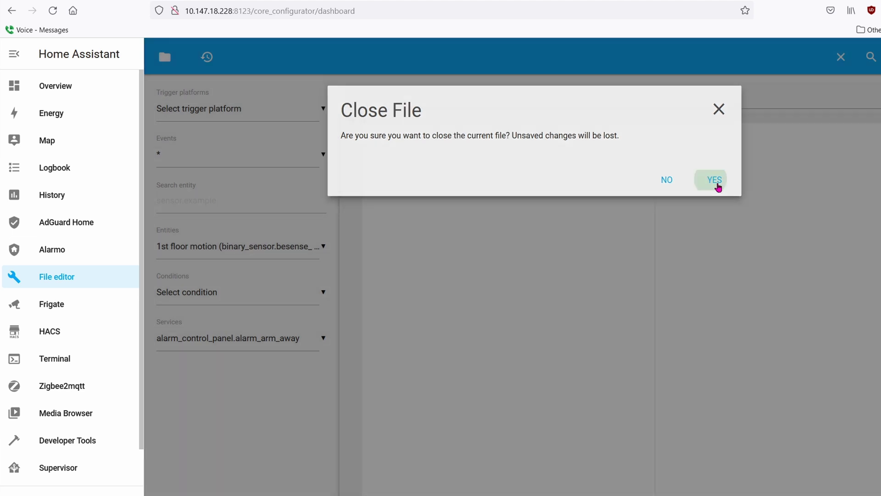
# Close configuration.yaml, run 'ha core restart' in the Terminal, and go to Developer Tools
pyautogui.click(719, 185)
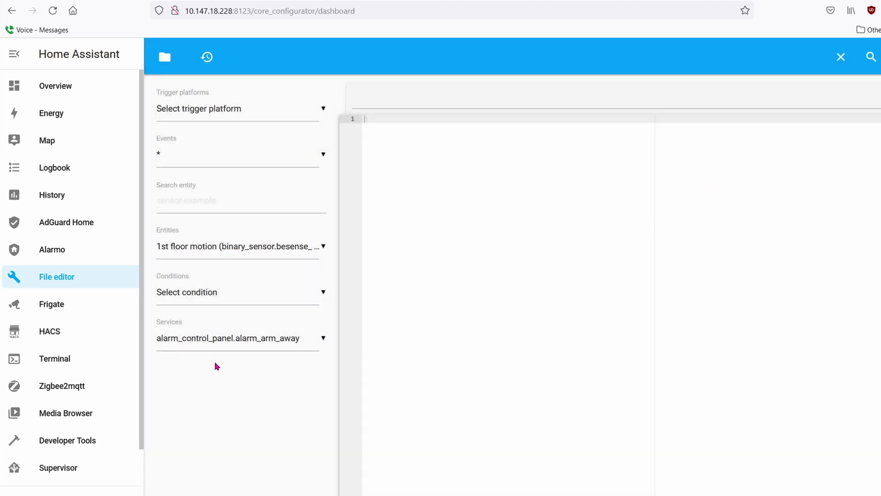
pyautogui.click(71, 371)
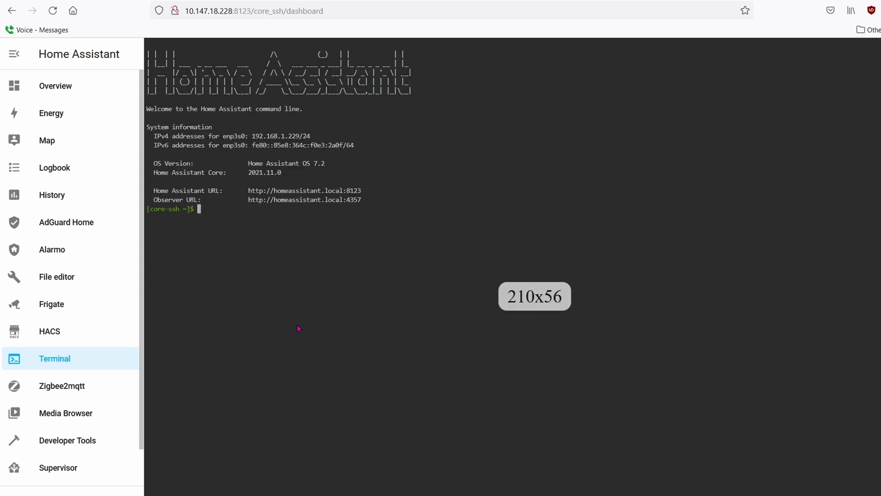
pyautogui.write('ha core')
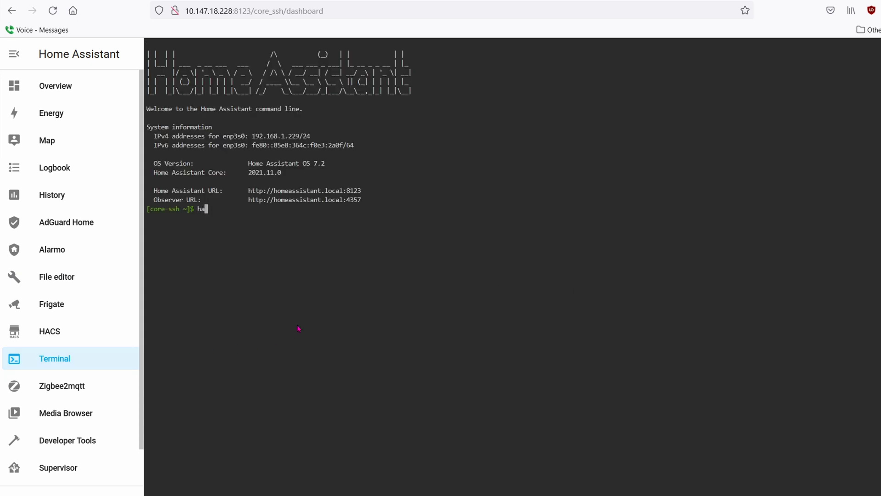
pyautogui.write(' restart')
pyautogui.click(89, 448)
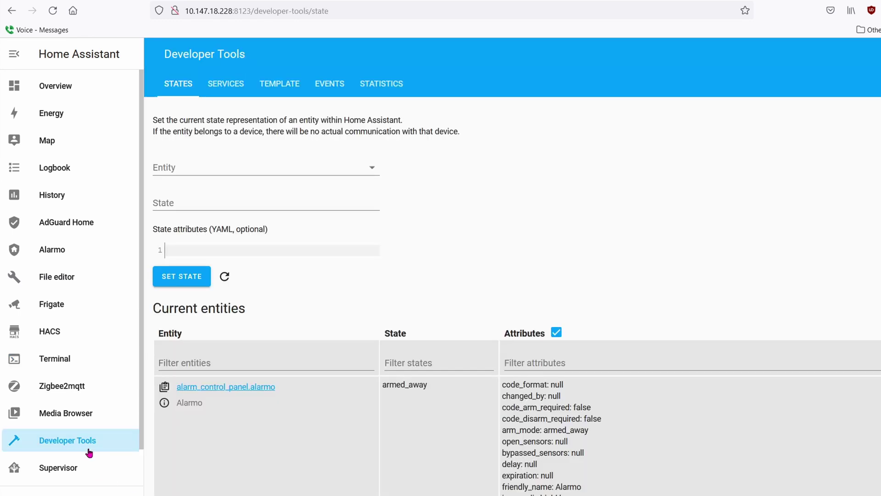
# Prepare a tts.google_translate_say service call for media_player.family_room with message 'front doorbell'
pyautogui.click(215, 85)
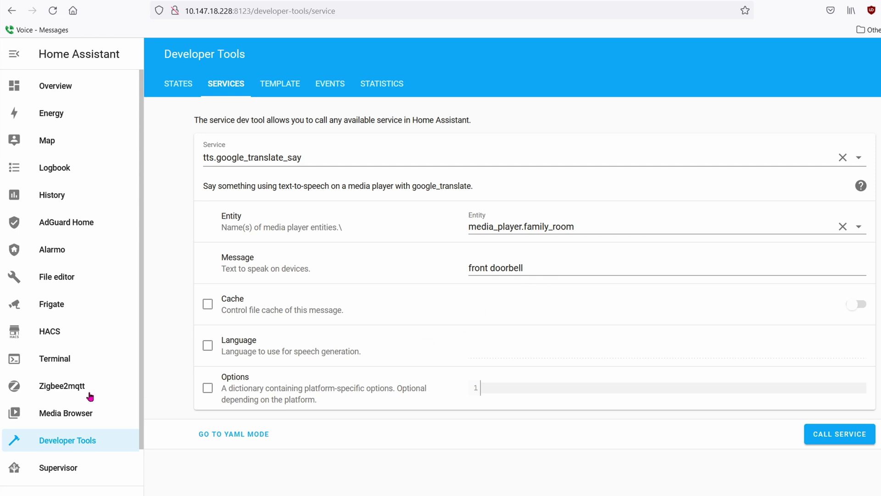
pyautogui.scroll(-1, 74, 439)
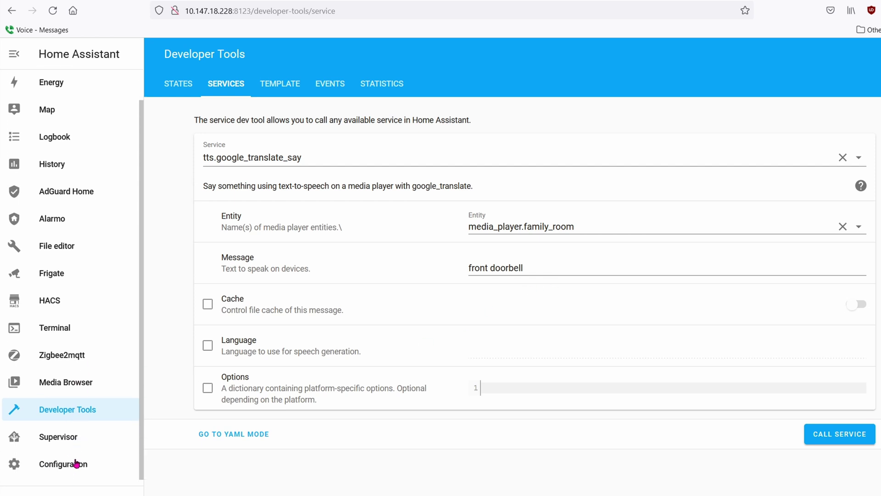
# Open the 'alert doorbell ring front send photo' automation and scroll through its triggers and actions
pyautogui.click(70, 470)
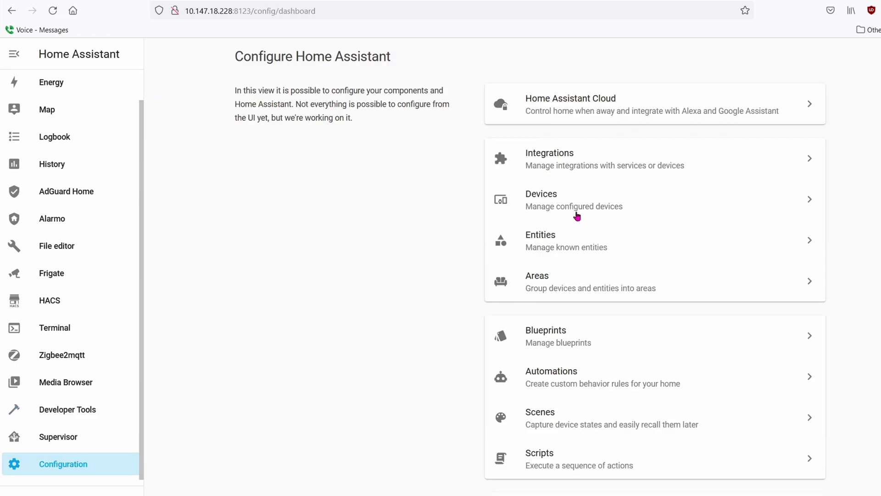
pyautogui.click(581, 392)
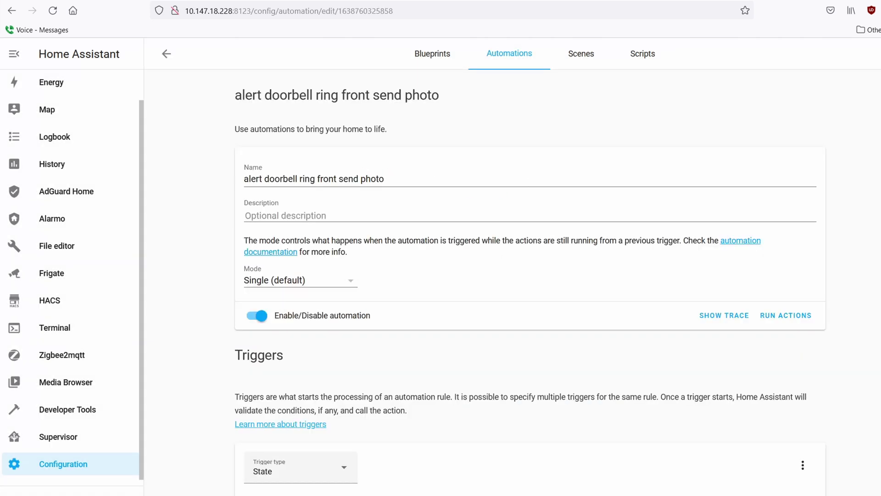
pyautogui.scroll(-5, 326, 278)
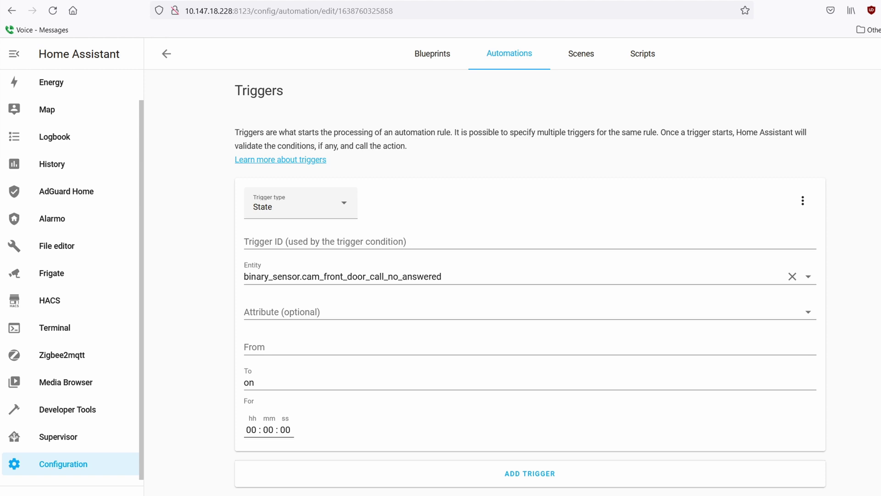
pyautogui.scroll(-15, 323, 178)
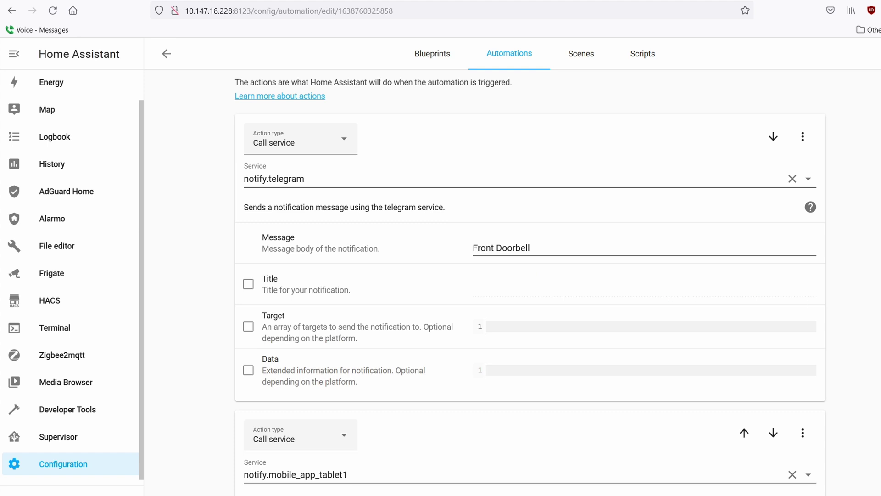
pyautogui.scroll(-7, 677, 425)
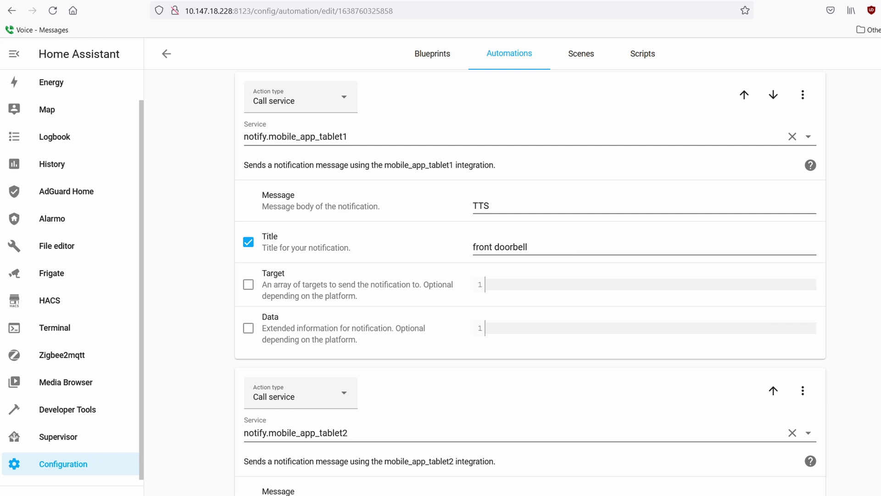
pyautogui.scroll(-3, 530, 282)
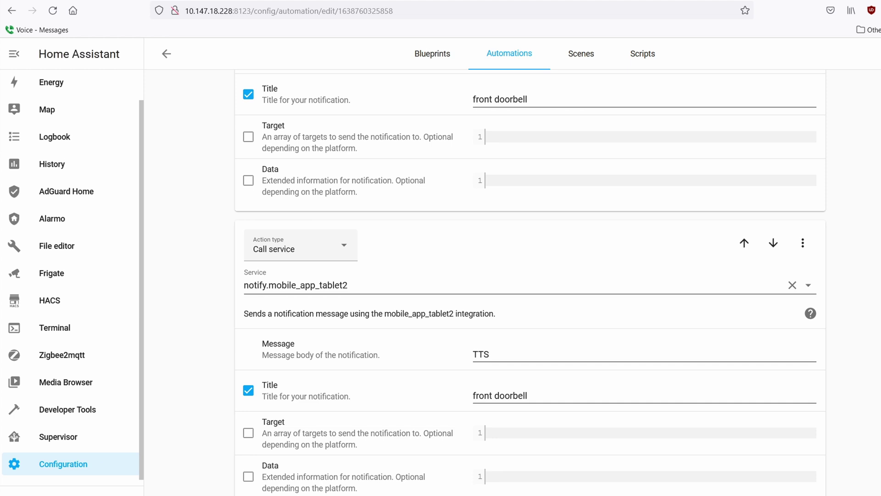
pyautogui.scroll(-3, 358, 453)
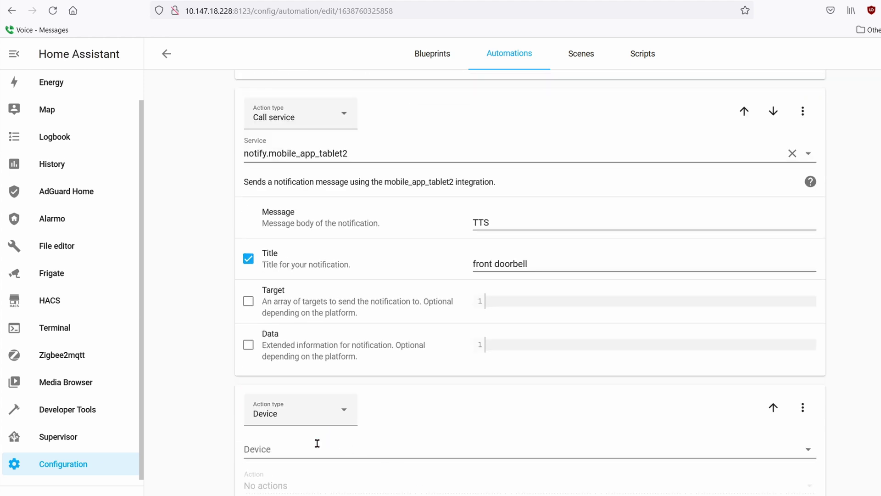
# Make the last action a tts.google_translate_say service call on media_player.family_room saying 'front doorbell'
pyautogui.click(331, 414)
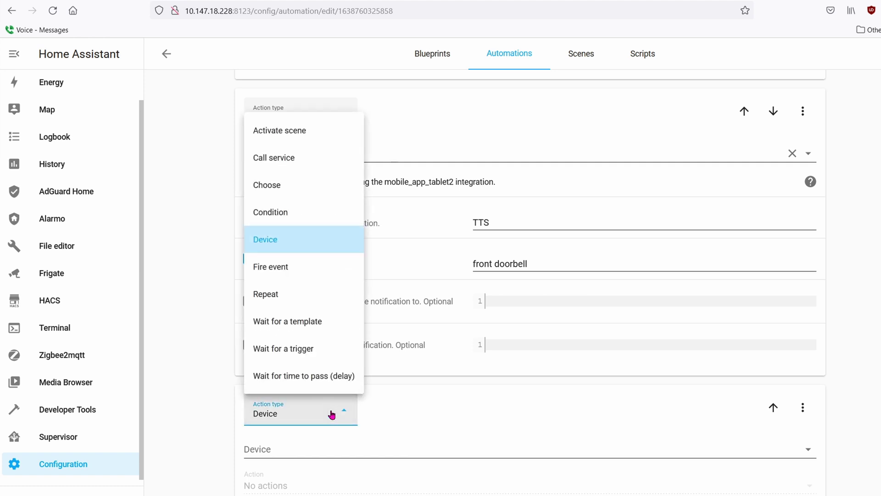
pyautogui.click(308, 169)
pyautogui.click(361, 465)
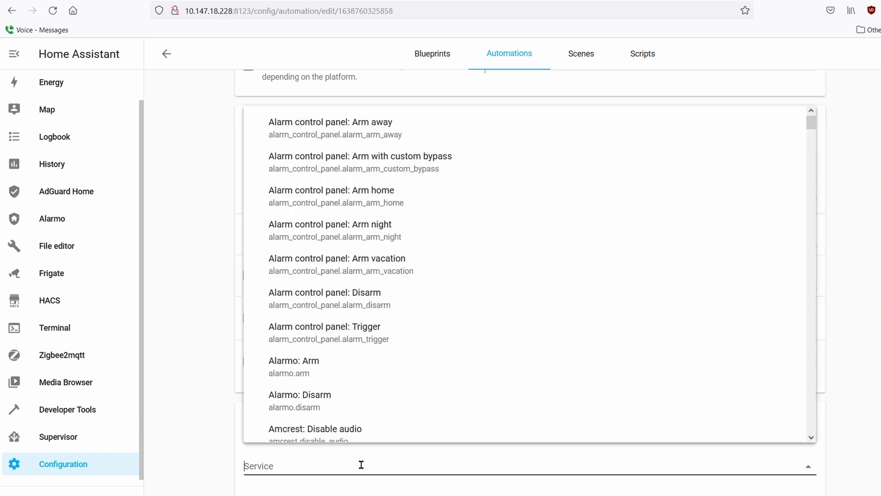
pyautogui.write('tra')
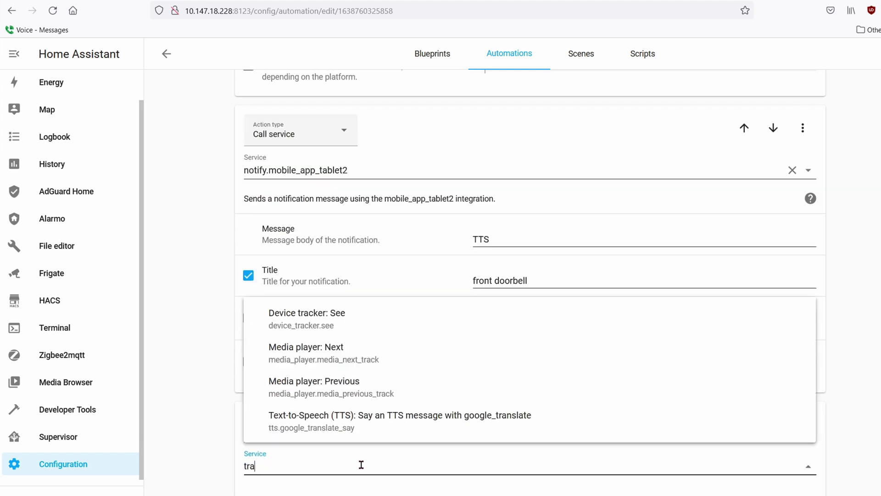
pyautogui.click(394, 423)
pyautogui.scroll(-5, 393, 426)
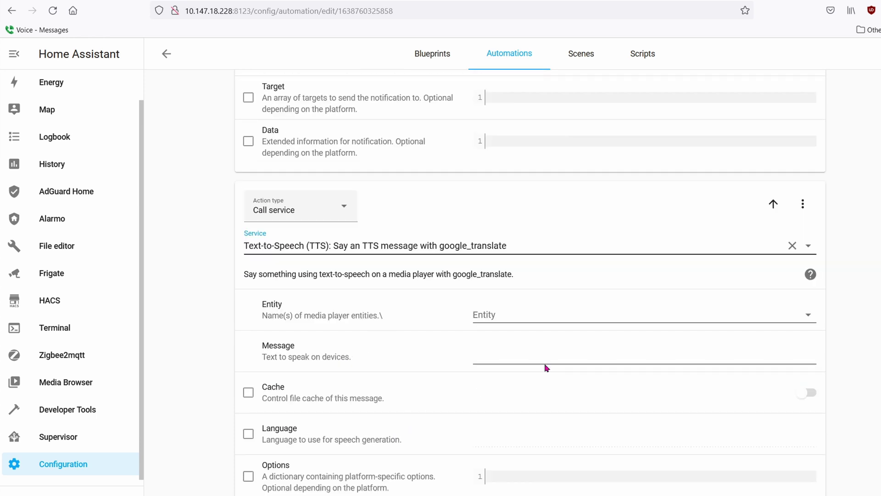
pyautogui.click(621, 320)
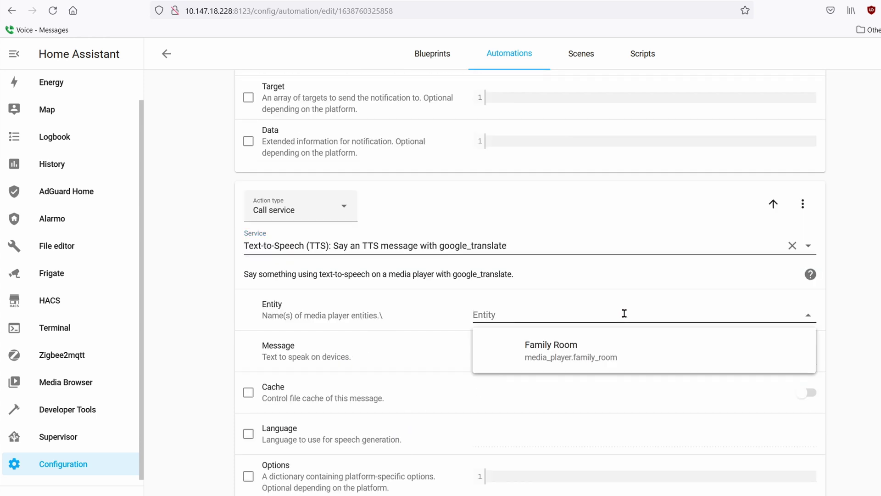
pyautogui.click(632, 357)
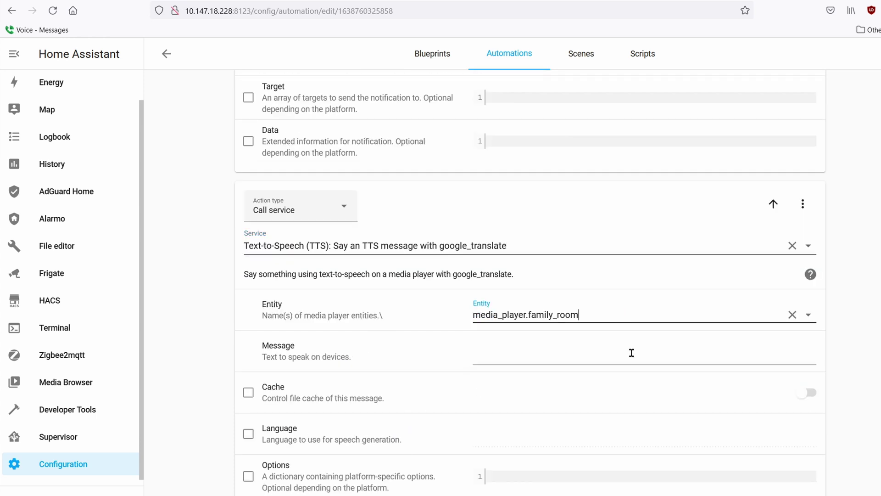
pyautogui.click(599, 350)
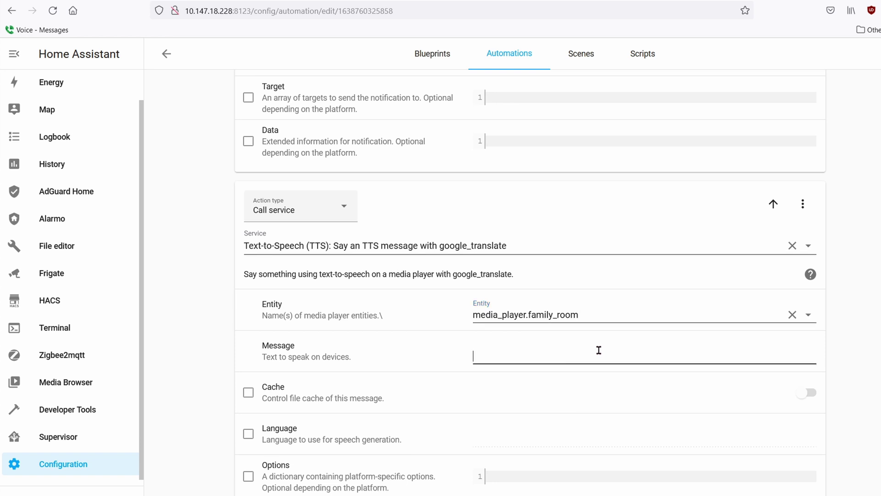
pyautogui.write('front doorbell')
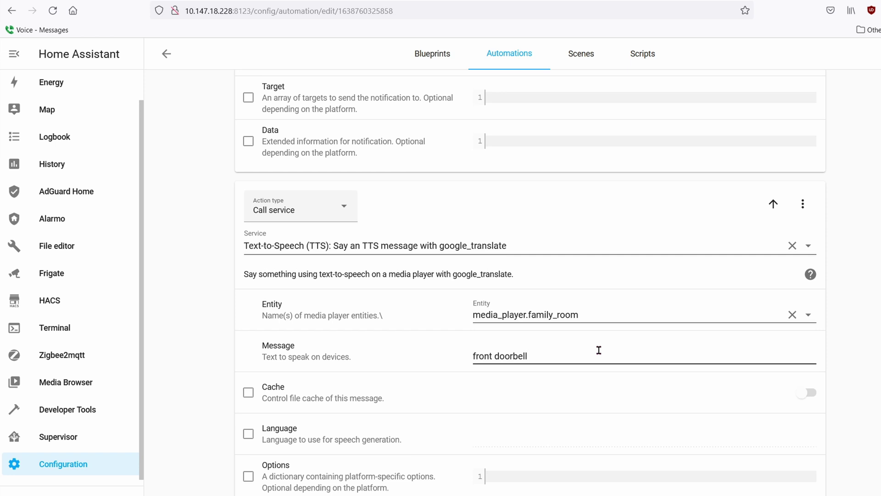